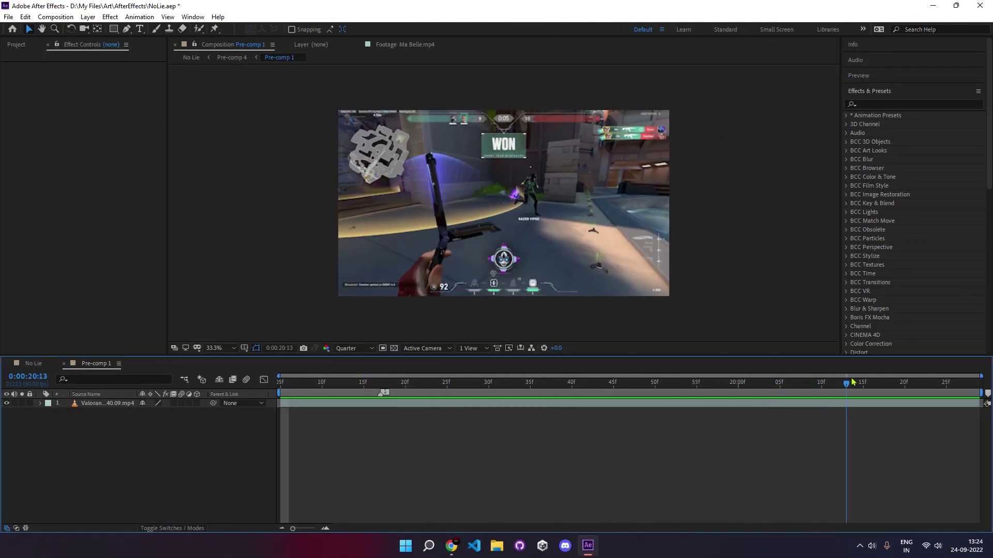
# - Split the Valorant clip layer at the frame where the pistol appears
pyautogui.click(418, 396)
pyautogui.moveTo(418, 397); pyautogui.dragTo(382, 394)
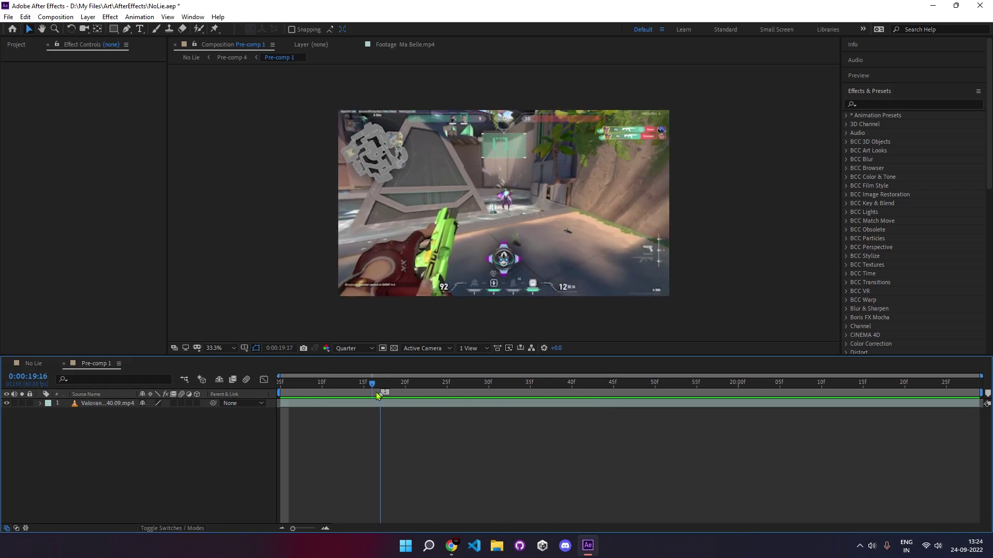
pyautogui.click(392, 409)
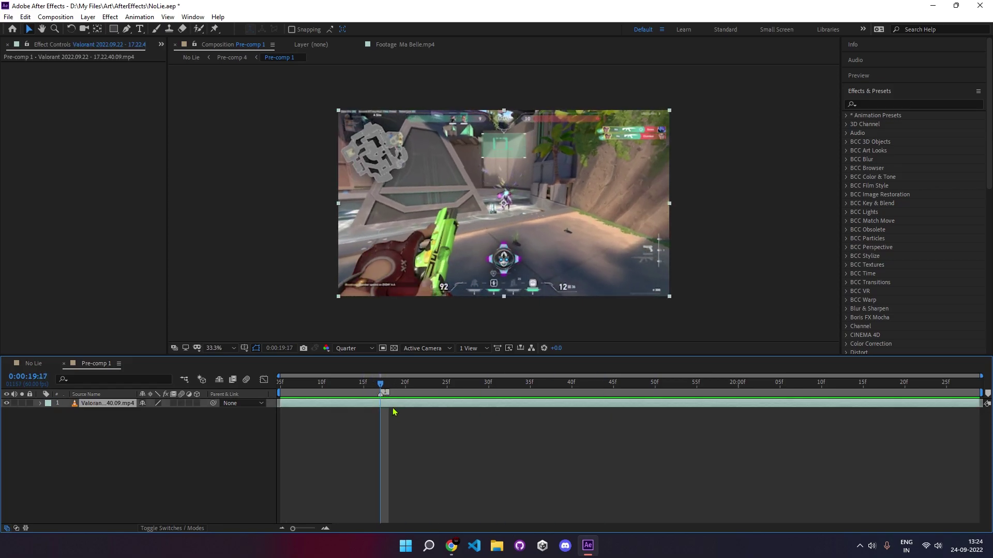
pyautogui.hotkey('ctrl', 'shift', 'd')
# - Expand Animation Presets > User Presets > Valorant in Effects & Presets
pyautogui.click(846, 115)
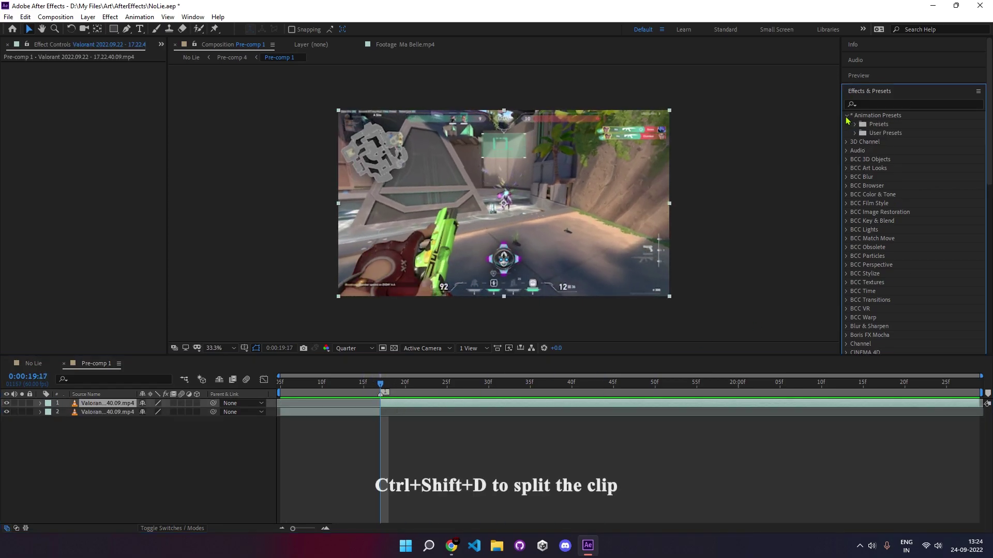
pyautogui.click(856, 133)
pyautogui.click(864, 212)
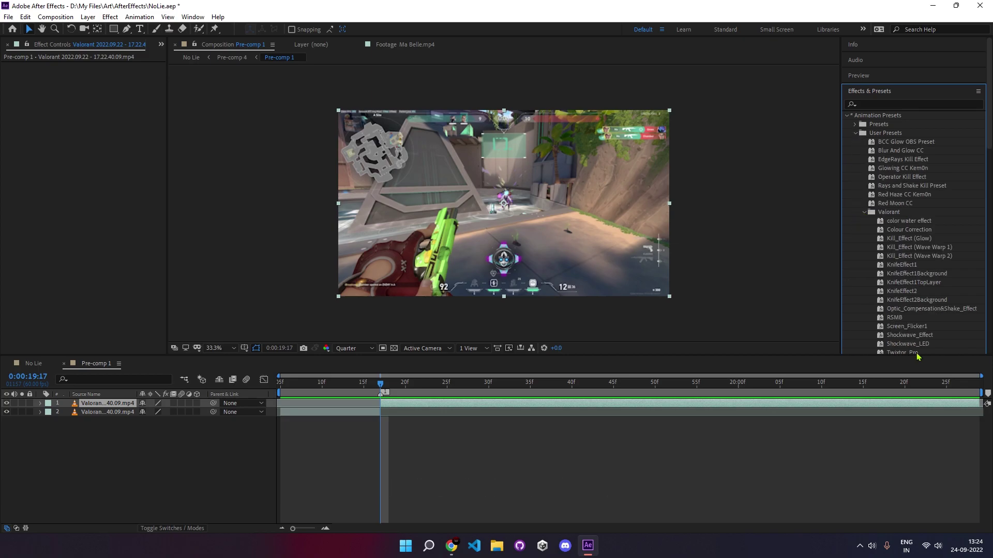
pyautogui.scroll(-3, 920, 253)
# - Apply Twixtor_Pro to the upper layer, ramp Speed % from 100 to 2, and preview
pyautogui.moveTo(730, 308); pyautogui.dragTo(477, 405)
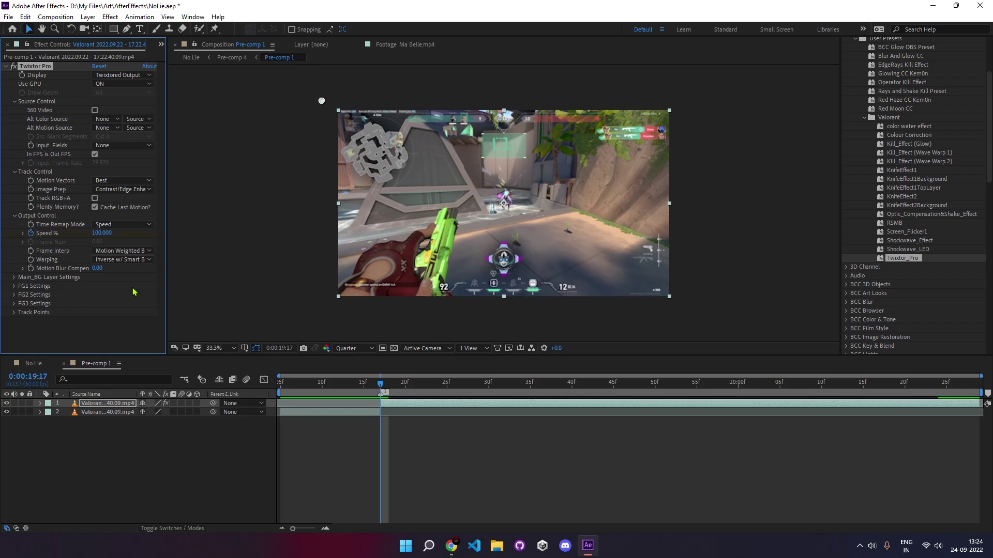
pyautogui.press('u')
pyautogui.press('pagedown')
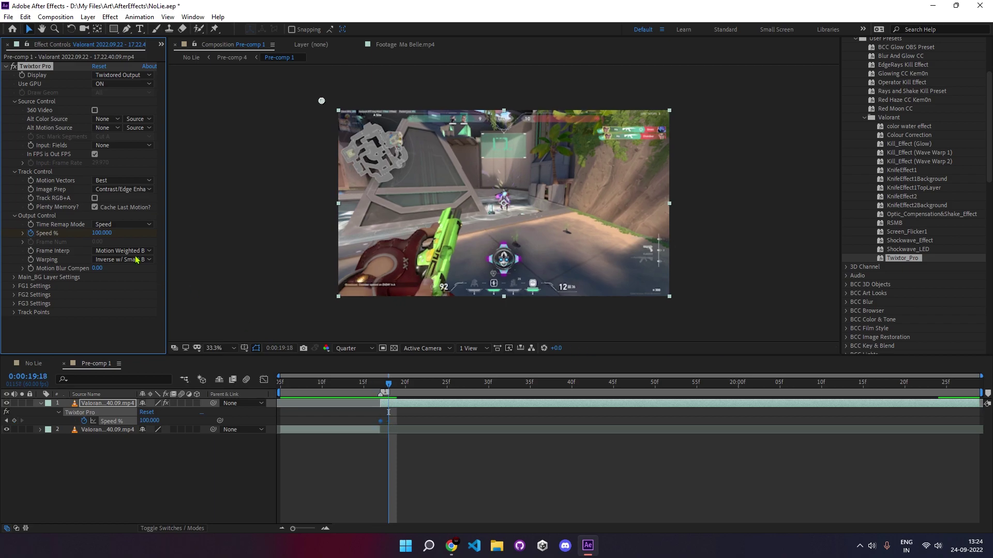
pyautogui.write('2.000')
pyautogui.press('Return')
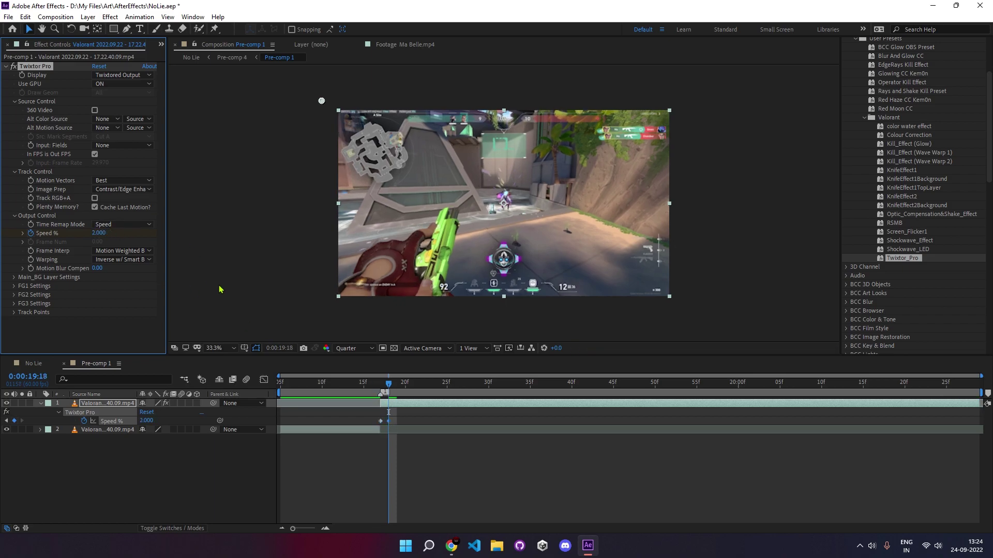
pyautogui.press('Home')
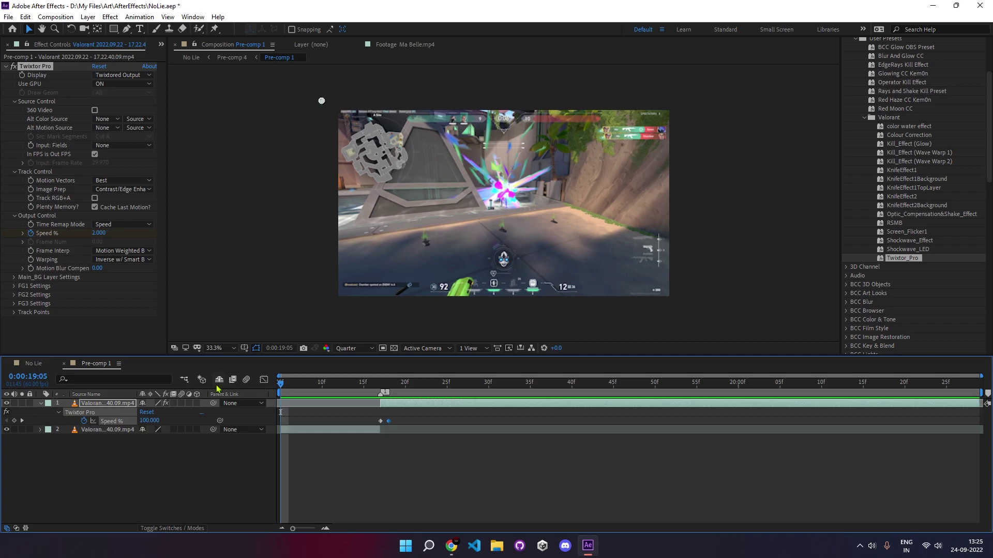
pyautogui.press('space')
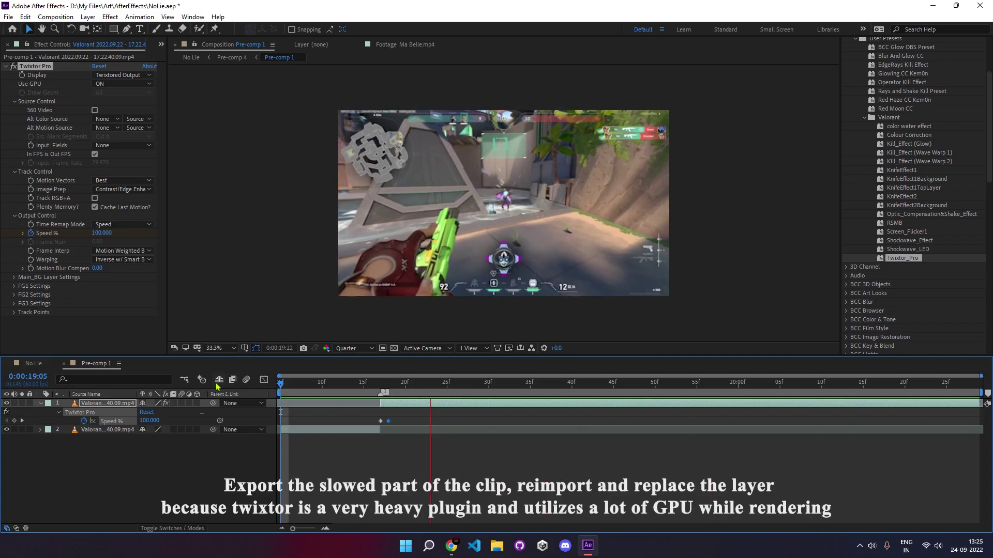
# - Stop the preview and duplicate the Pistol layer
pyautogui.press('space')
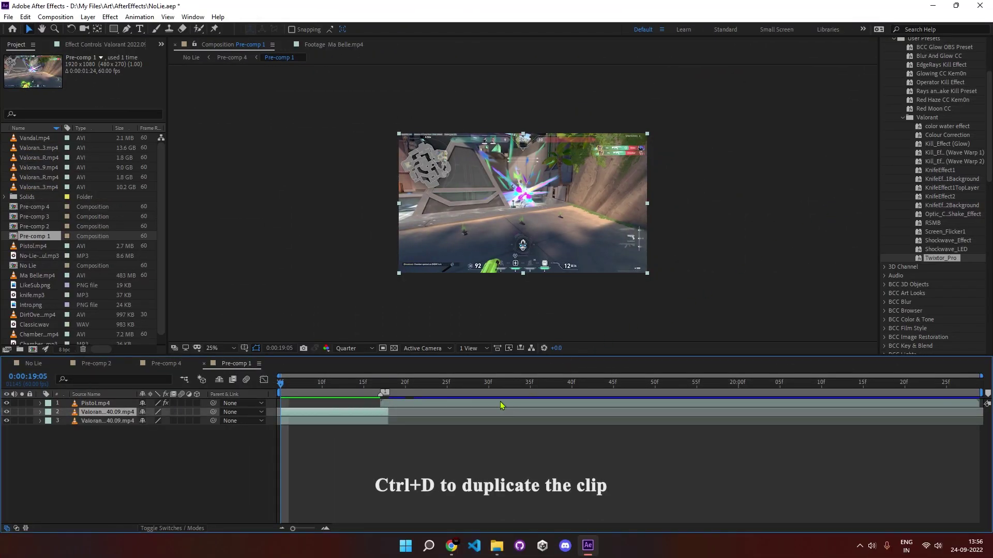
pyautogui.click(500, 403)
pyautogui.hotkey('ctrl', 'd')
# - Set preview resolution to Full and pick the Roto Brush for the short Valorant layer
pyautogui.click(354, 348)
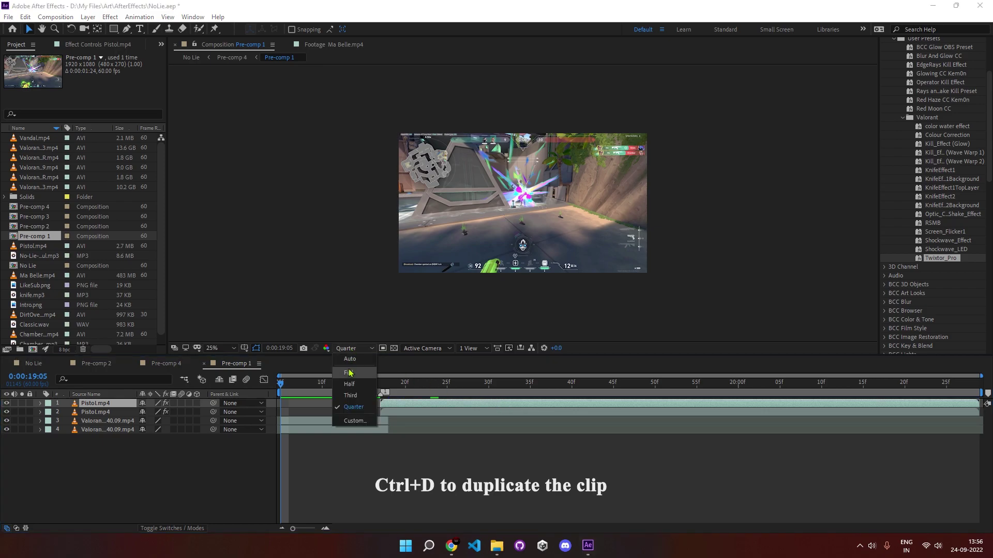
pyautogui.click(347, 373)
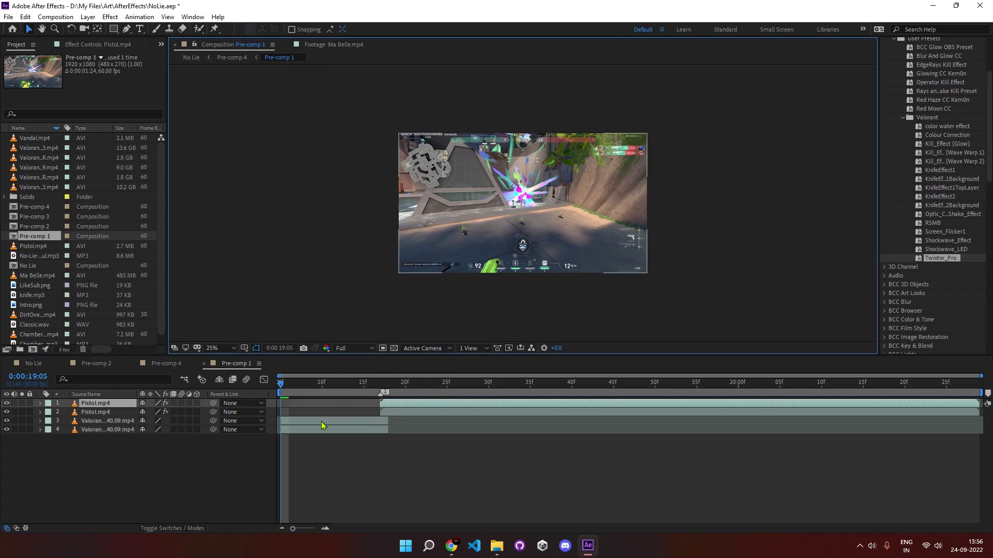
pyautogui.click(334, 424)
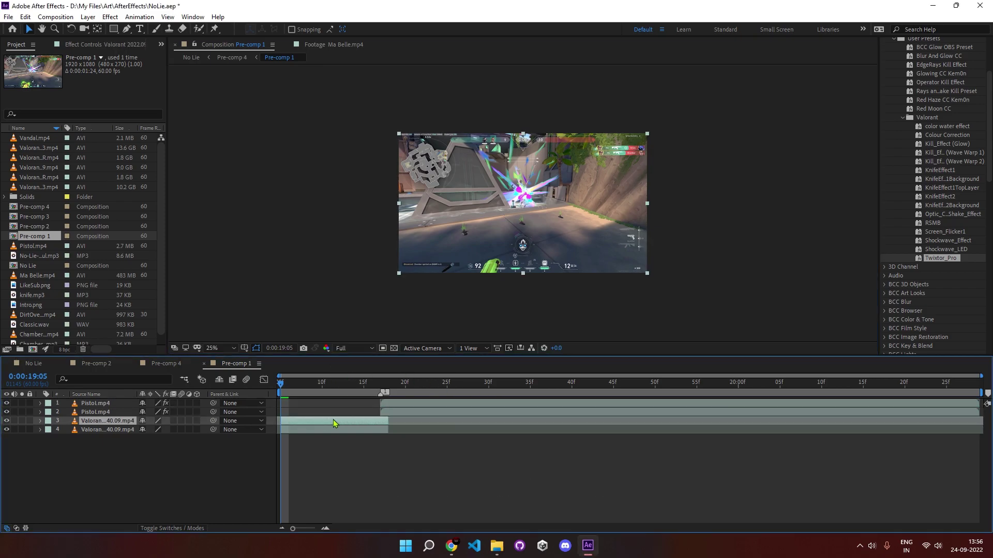
pyautogui.click(199, 29)
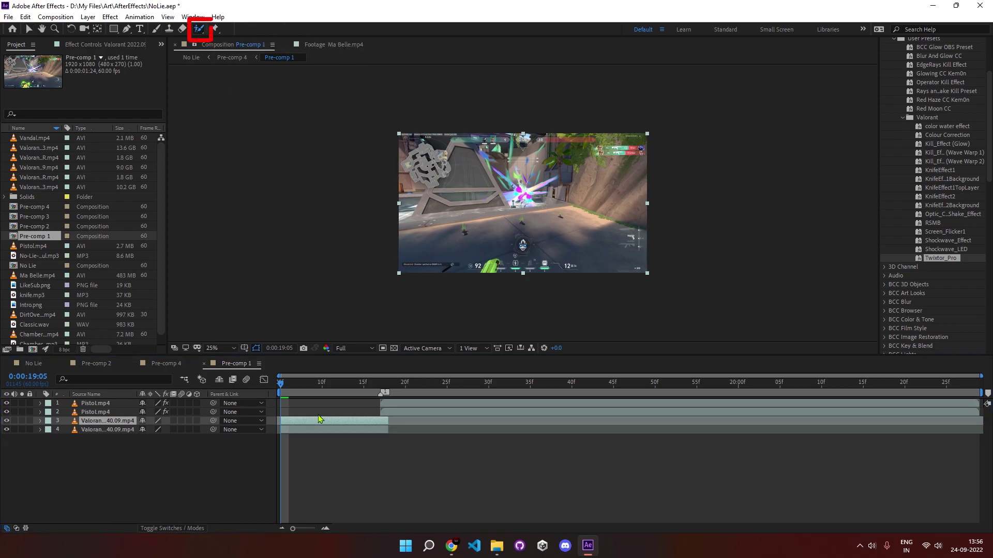
# - Paint a Roto Brush selection over the gun in the Valorant clip's layer view
pyautogui.doubleClick(524, 206)
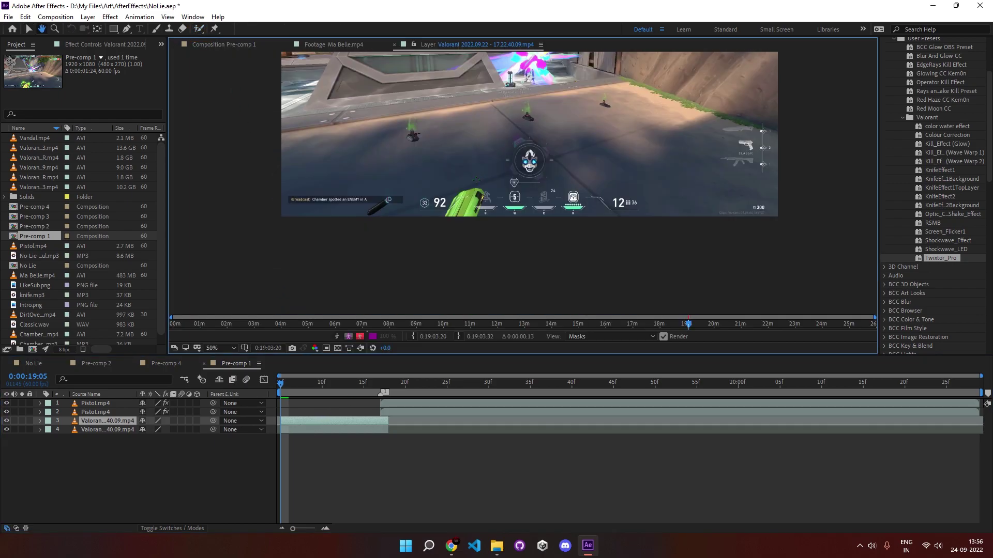
pyautogui.scroll(2, 522, 187)
pyautogui.moveTo(409, 155); pyautogui.dragTo(393, 228)
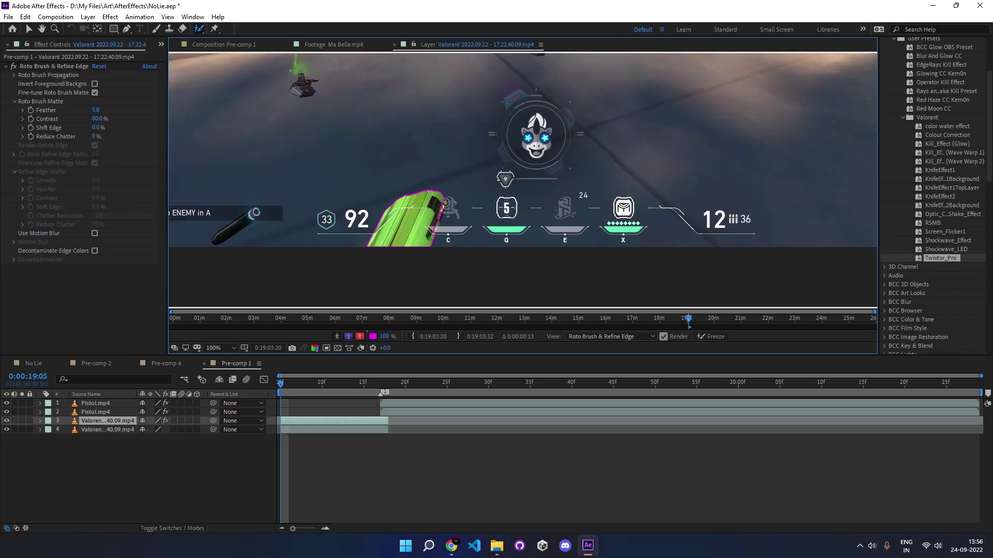
# - Propagate the pistol-and-hand outline forward frame by frame
pyautogui.press('pagedown')
pyautogui.press('pagedown')
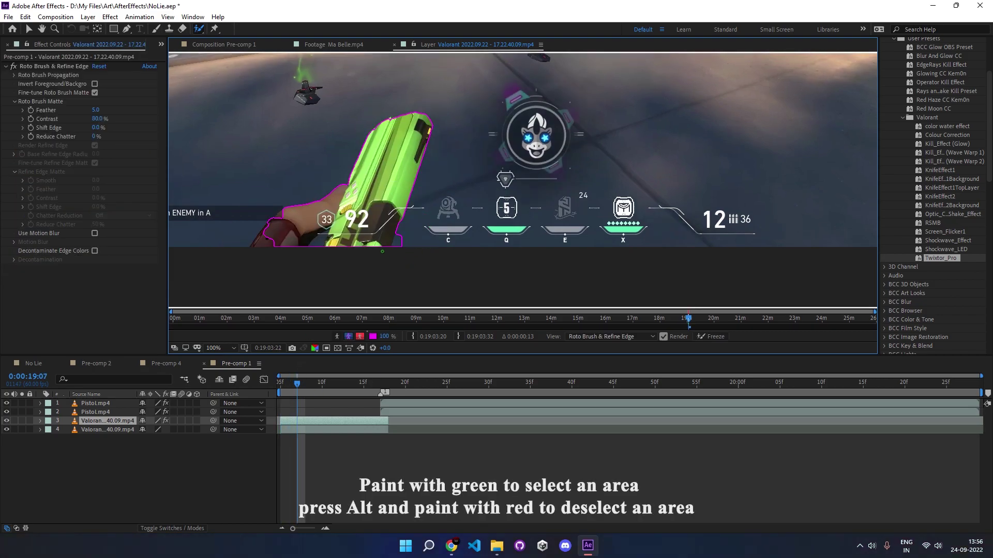
pyautogui.press('pagedown')
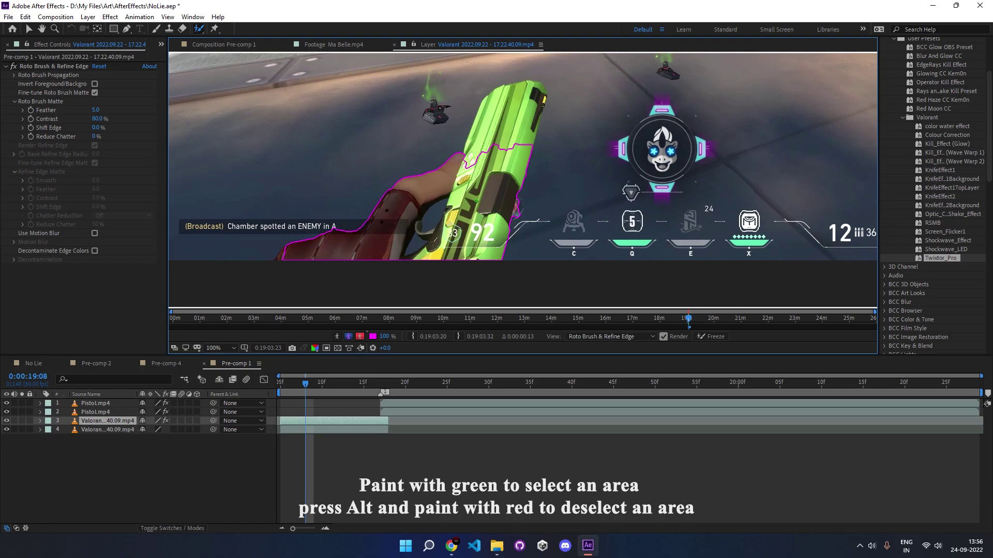
pyautogui.press('pagedown')
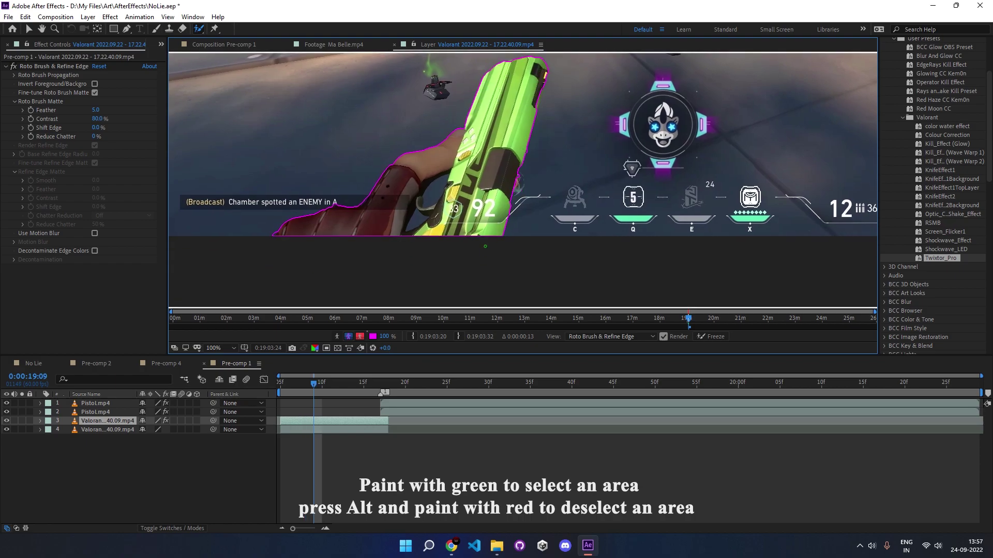
pyautogui.hotkey('ctrl', 'Right')
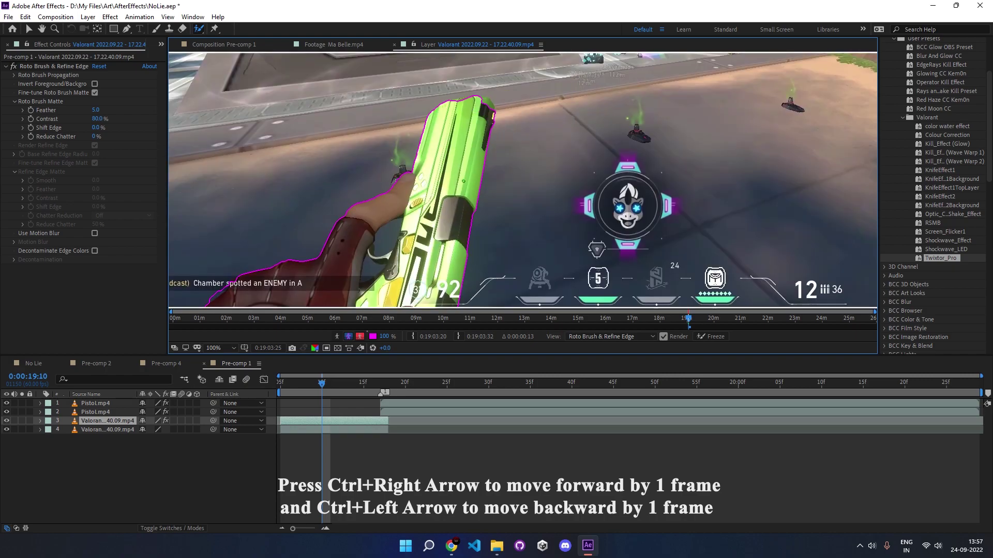
pyautogui.hotkey('ctrl', 'Right')
pyautogui.scroll(-2, 424, 208)
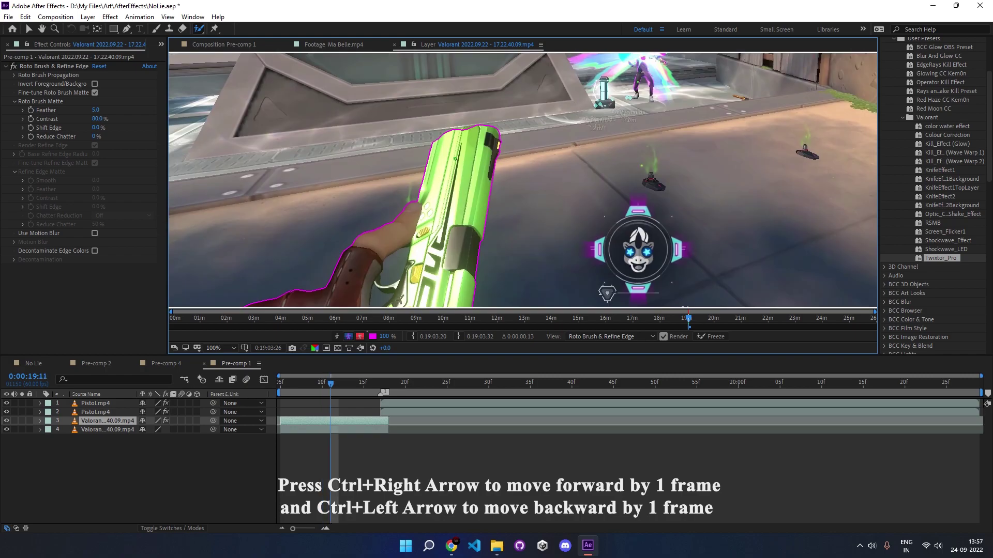
pyautogui.hotkey('ctrl', 'Right')
pyautogui.hotkey('ctrl', 'Right')
pyautogui.hotkey('ctrl', 'Right')
pyautogui.scroll(2, 528, 125)
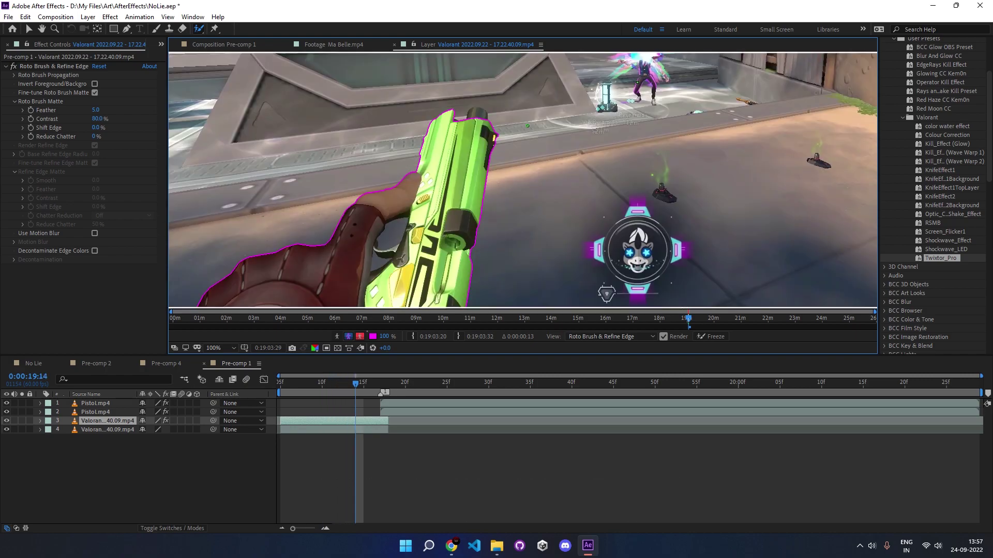
pyautogui.scroll(-2, 522, 181)
pyautogui.hotkey('ctrl', 'Right')
pyautogui.hotkey('ctrl', 'Right')
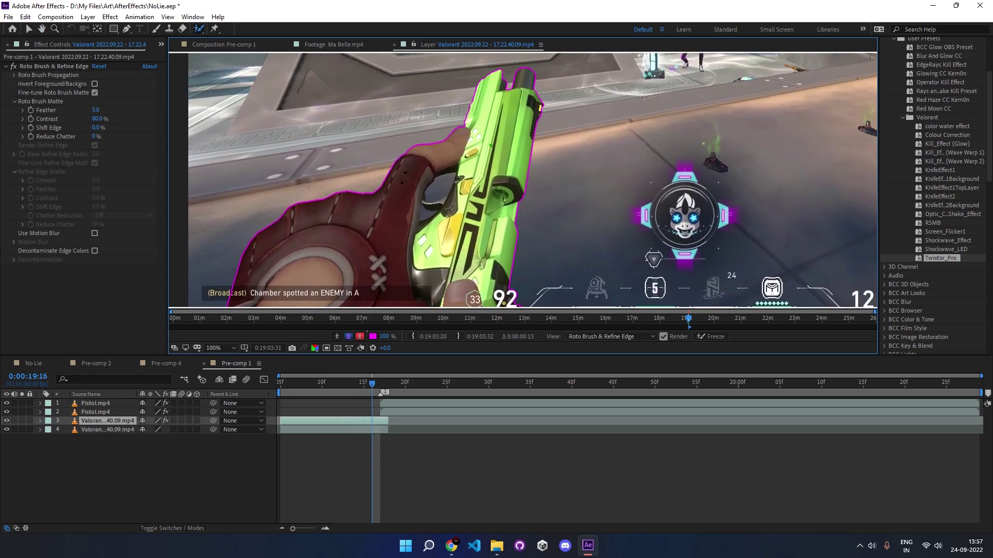
pyautogui.hotkey('ctrl', 'Right')
pyautogui.hotkey('ctrl', 'Right')
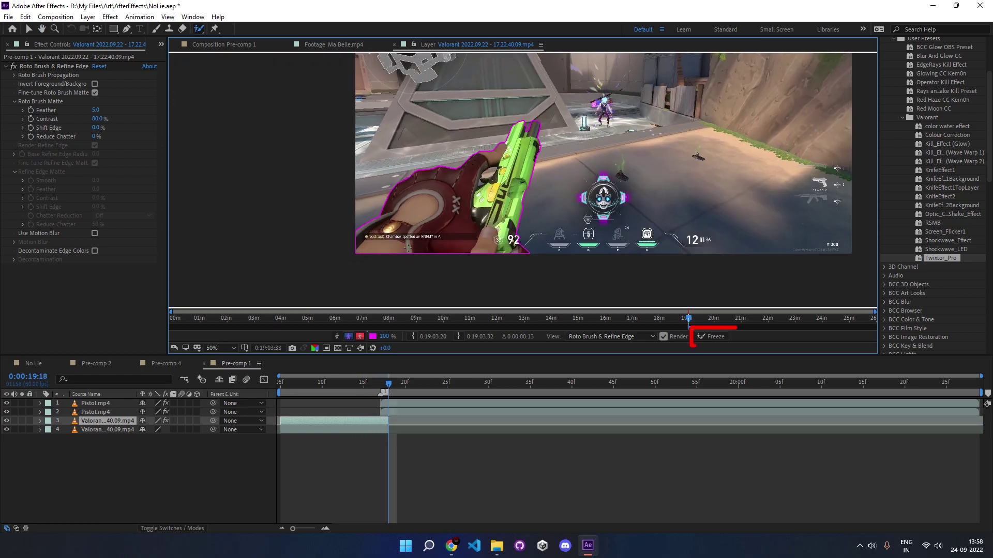
# - Freeze the propagated roto outline and open the Pistol layer's layer view
pyautogui.click(710, 336)
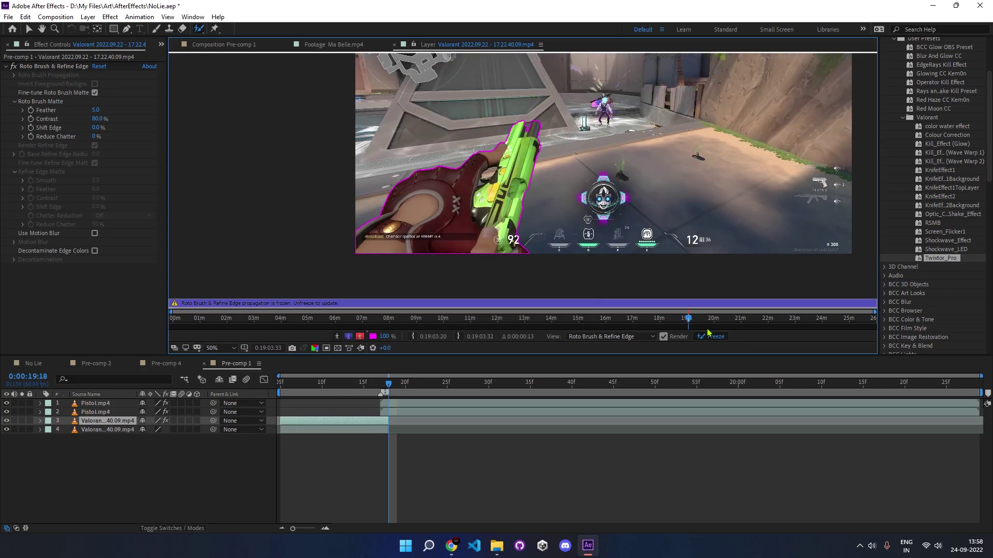
pyautogui.doubleClick(402, 404)
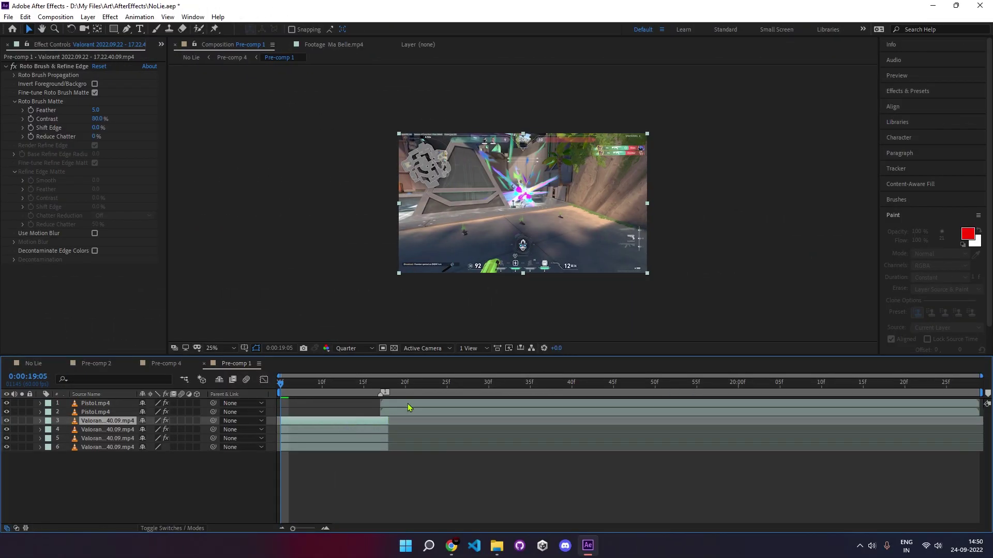
# - Duplicate Pistol.mp4 layer 1, then select Valorant layer 5
pyautogui.click(408, 403)
pyautogui.hotkey('ctrl', 'd')
pyautogui.hotkey('ctrl', 'd')
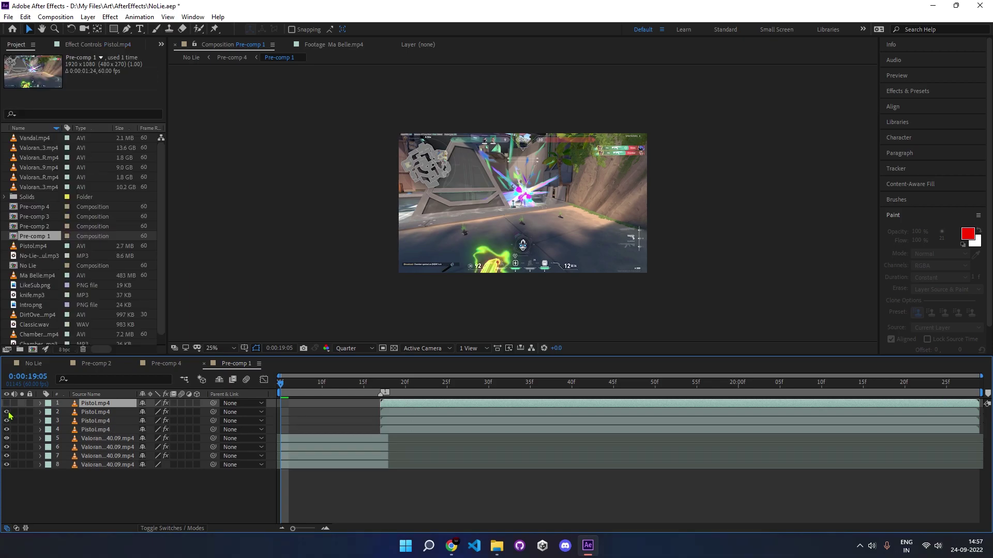
pyautogui.click(301, 442)
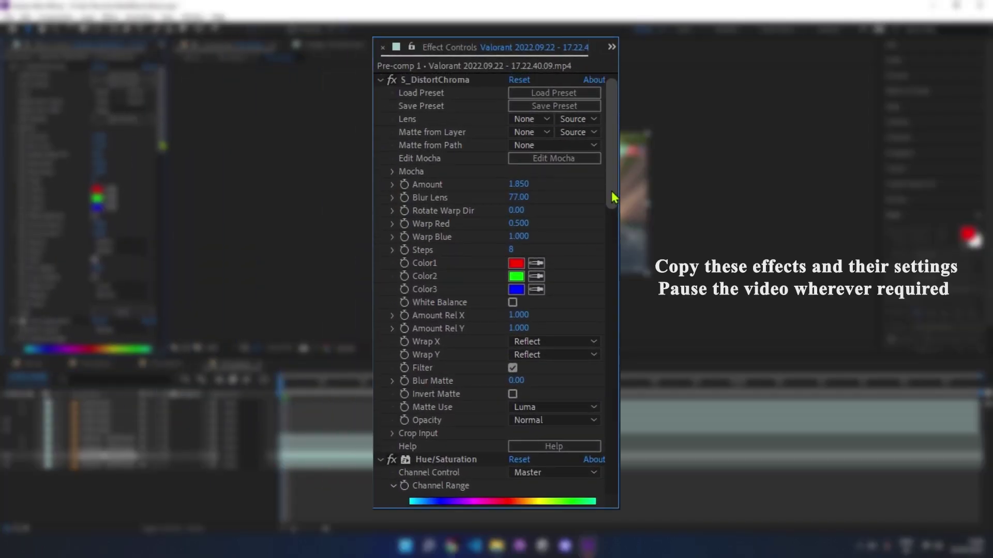
# - Set up S_EdgeDetect, Tint and Deep Glow on the Valorant layer in Effect Controls
pyautogui.moveTo(612, 192); pyautogui.dragTo(593, 273)
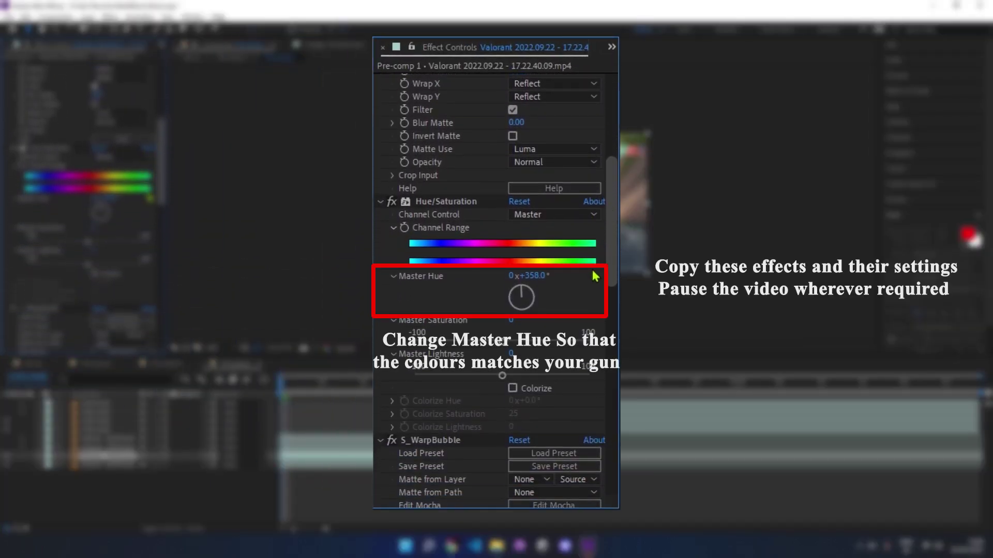
pyautogui.moveTo(595, 276)
pyautogui.mouseDown()
pyautogui.moveTo(612, 321)
pyautogui.moveTo(619, 444)
pyautogui.mouseUp()
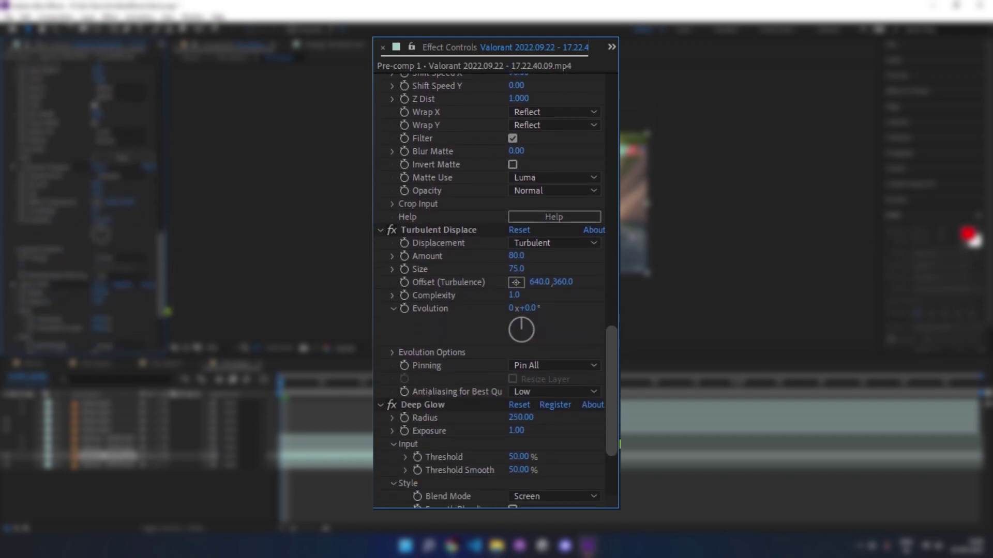
pyautogui.moveTo(619, 443); pyautogui.dragTo(618, 500)
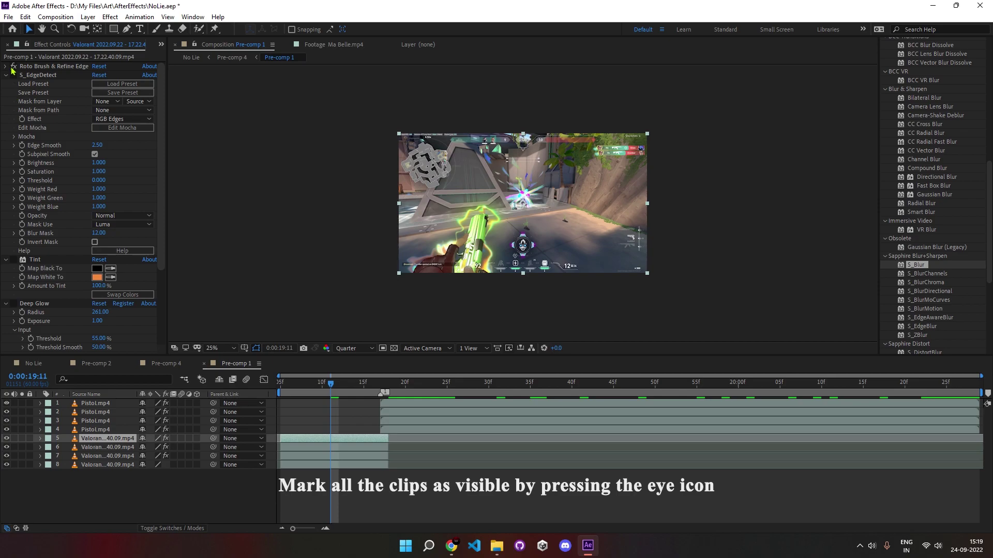
# - Turn on the Tint and Deep Glow effects on the Valorant layer
pyautogui.click(14, 259)
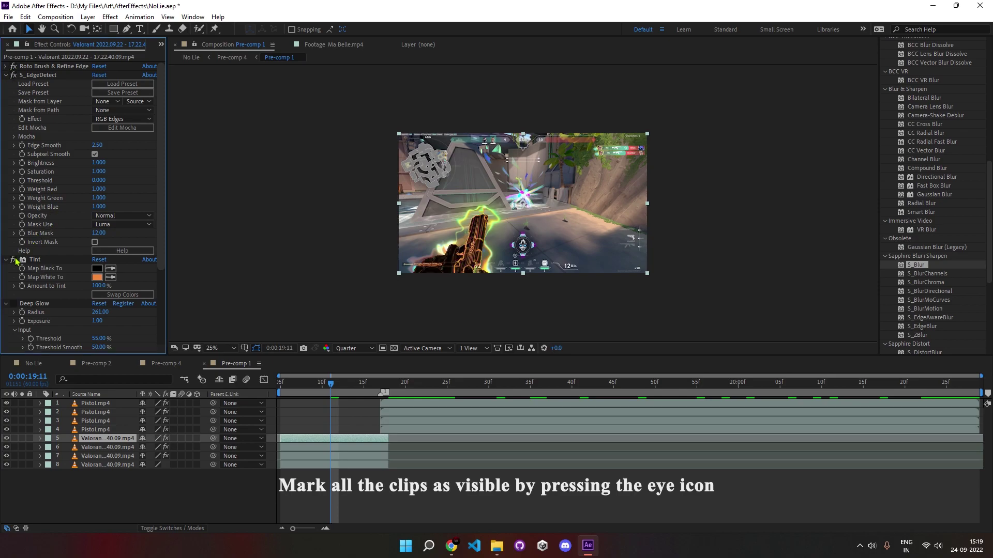
pyautogui.click(14, 304)
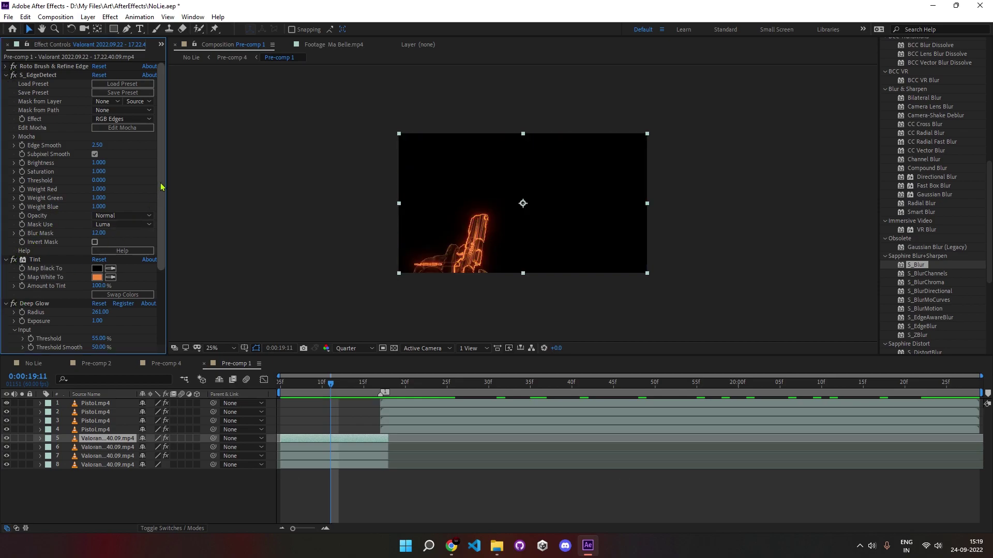
pyautogui.moveTo(162, 187); pyautogui.dragTo(163, 233)
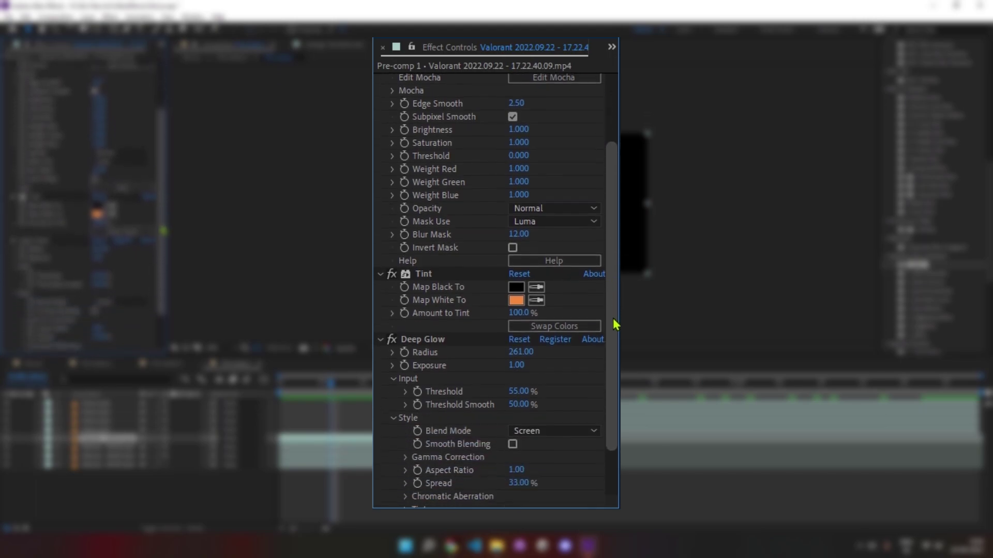
pyautogui.moveTo(615, 325); pyautogui.dragTo(615, 383)
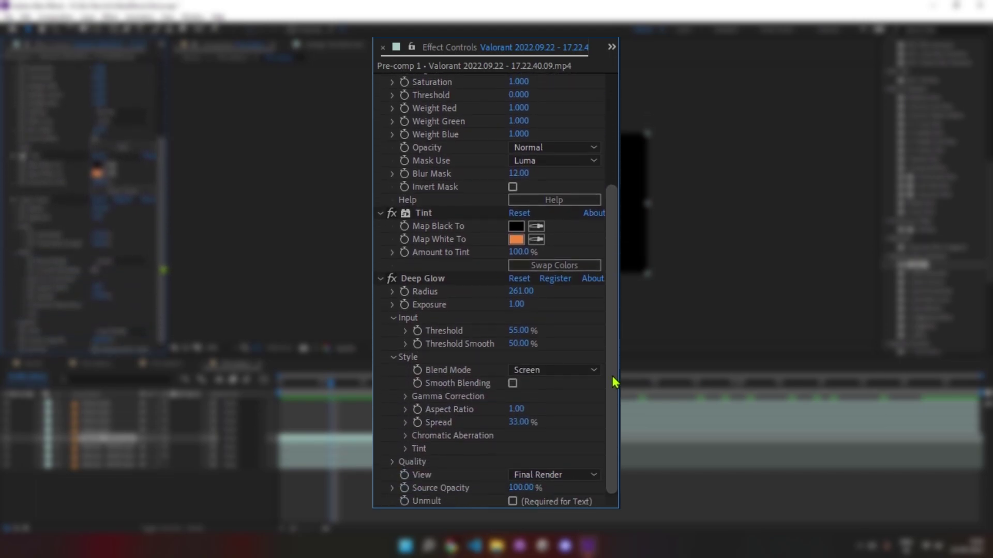
# - Keep the orange tint and set the Valorant layer's blending mode to Add
pyautogui.click(96, 173)
pyautogui.moveTo(824, 328)
pyautogui.mouseDown()
pyautogui.moveTo(822, 233)
pyautogui.moveTo(822, 327)
pyautogui.mouseUp()
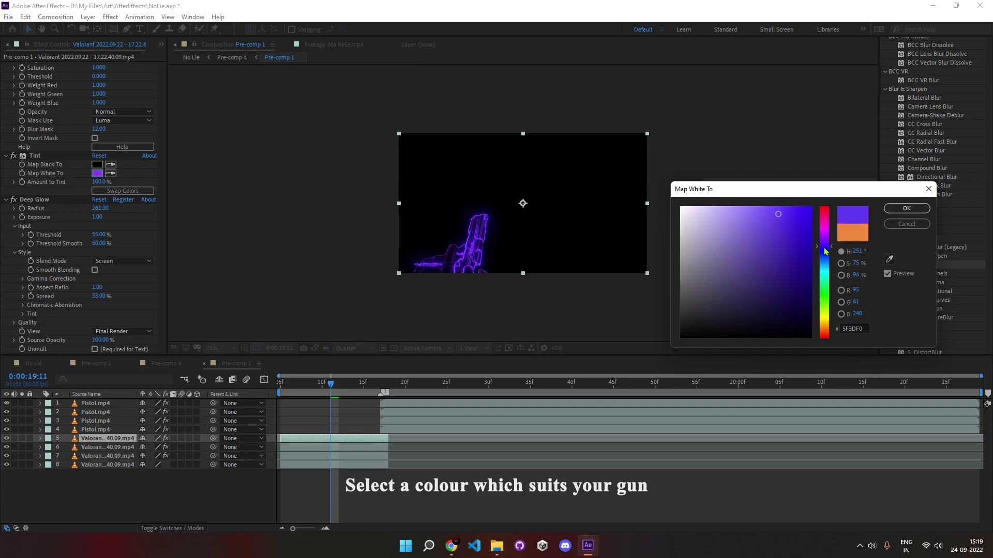
pyautogui.click(894, 226)
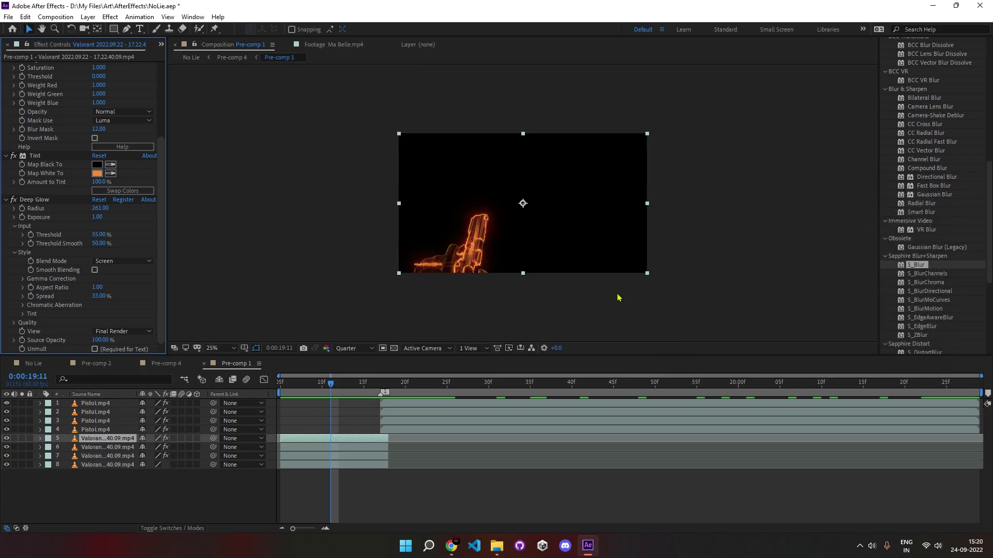
pyautogui.rightClick(362, 438)
pyautogui.moveTo(401, 276)
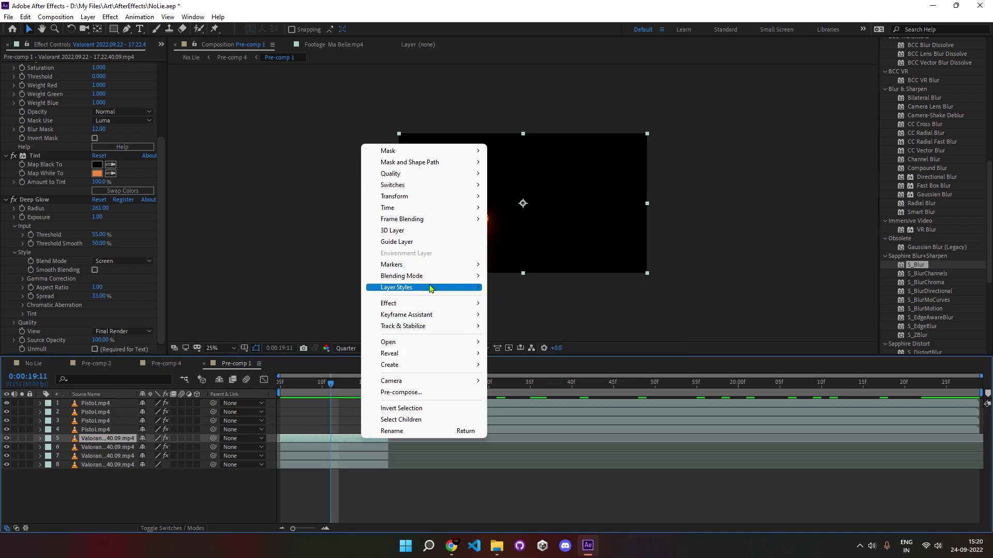
pyautogui.click(509, 212)
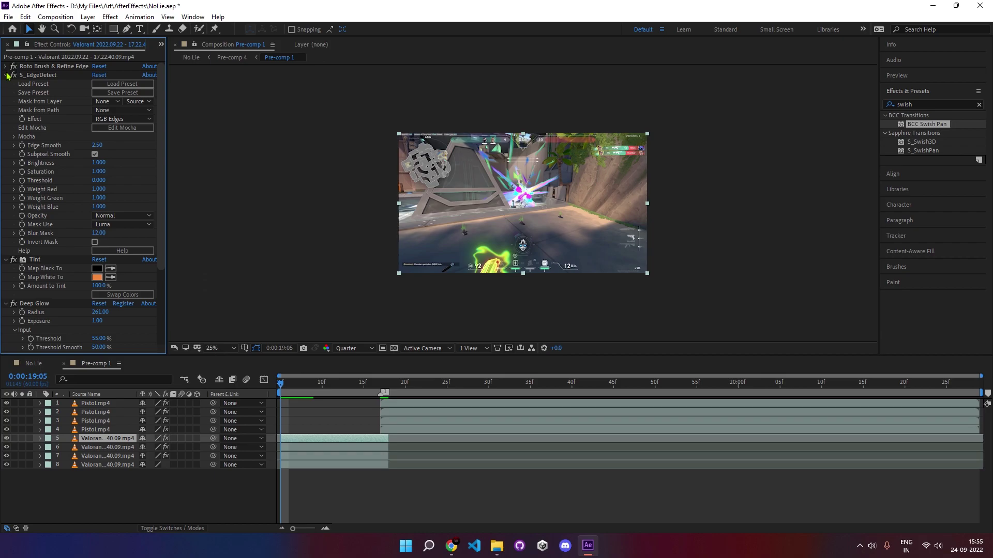
# - Paste S_EdgeDetect, Tint and Deep Glow onto Pistol layer 1 and blend it with Add
pyautogui.click(5, 75)
pyautogui.click(5, 92)
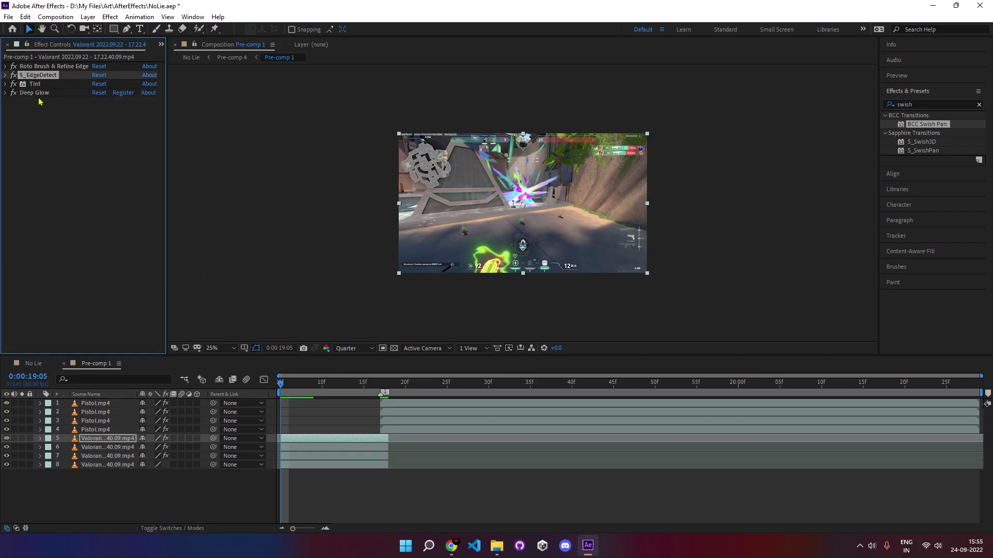
pyautogui.keyDown('shift'); pyautogui.click(36, 93); pyautogui.keyUp('shift')
pyautogui.click(403, 405)
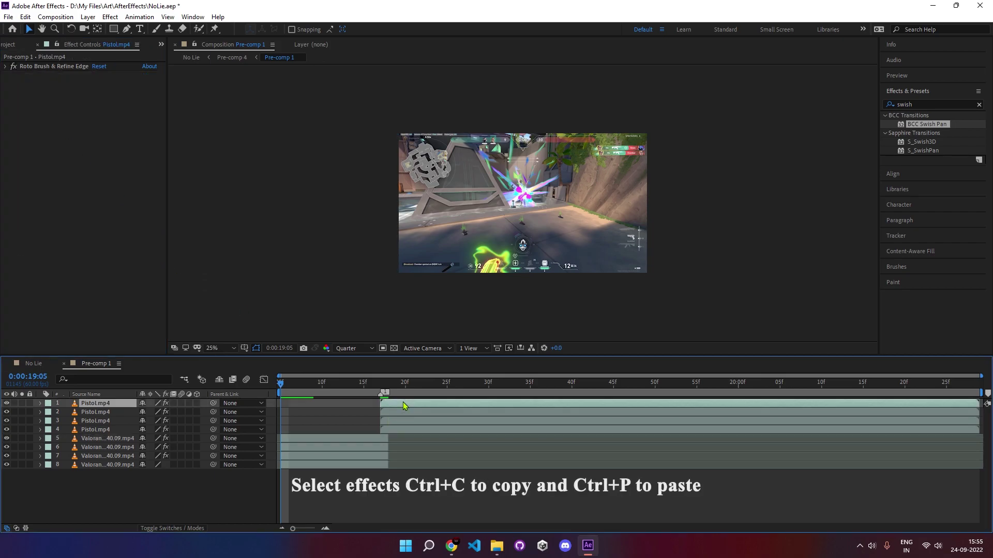
pyautogui.hotkey('ctrl', 'v')
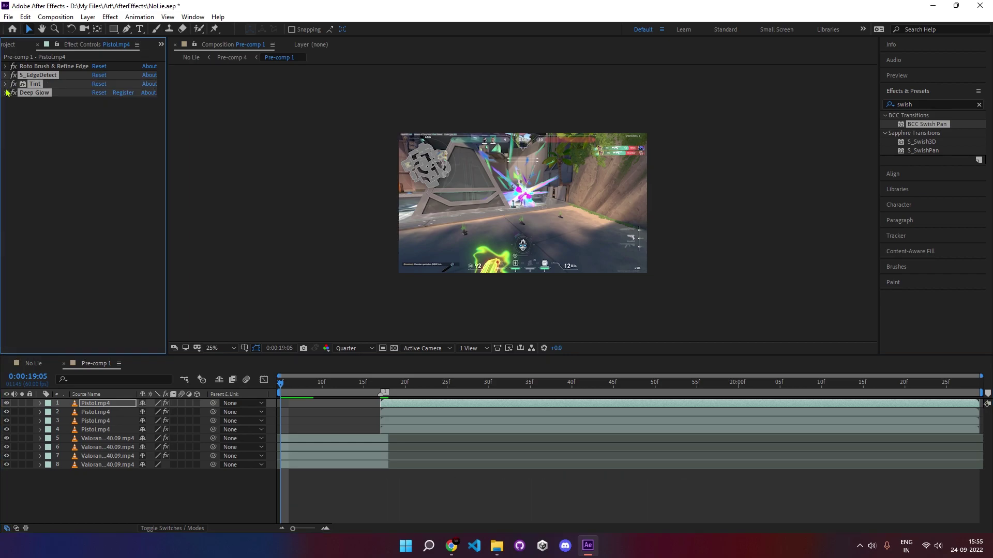
pyautogui.rightClick(430, 405)
pyautogui.moveTo(470, 239)
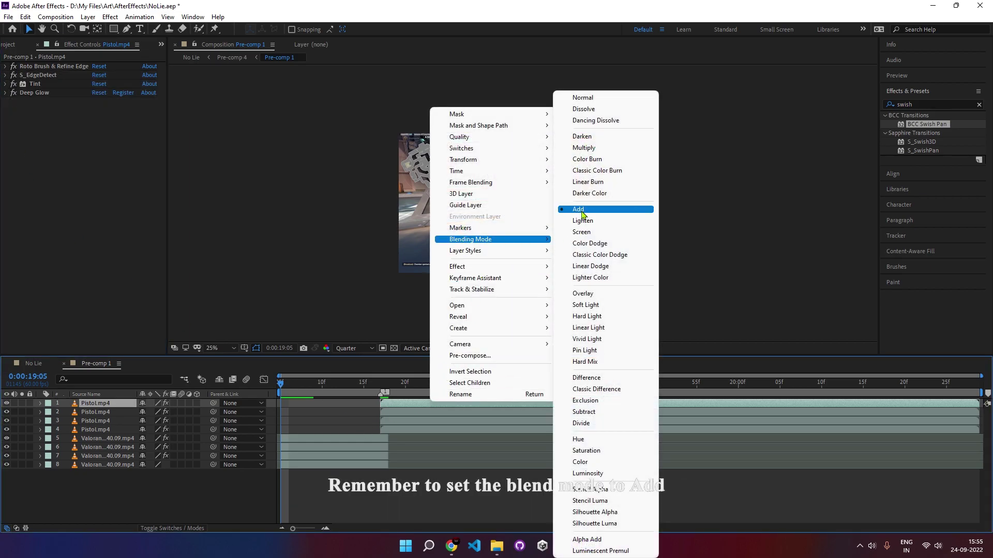
pyautogui.click(587, 213)
# - Copy the chromatic effects from S_DistortChroma through Deep Glow to Pistol layer 3, then preview
pyautogui.click(306, 456)
pyautogui.scroll(5, 11, 86)
pyautogui.scroll(3, 11, 87)
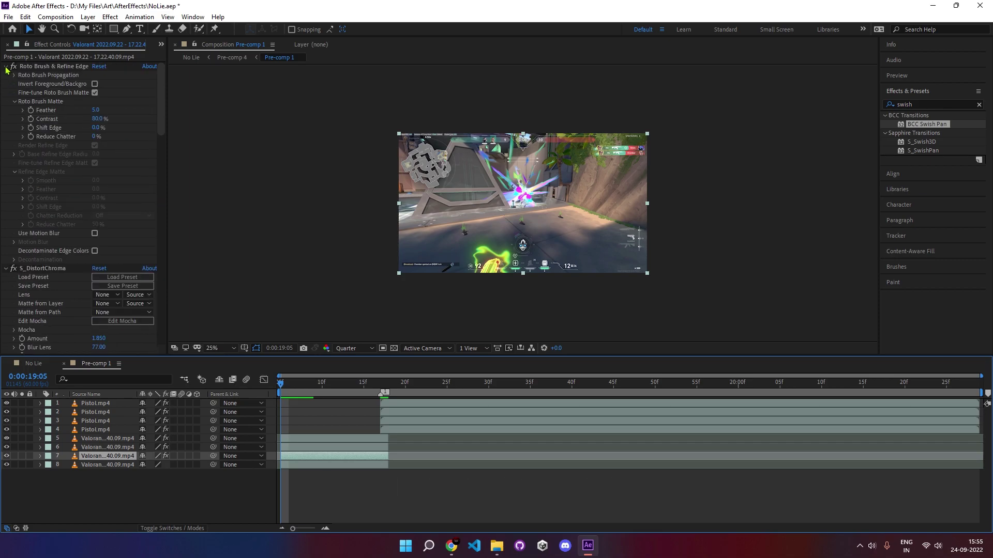
pyautogui.click(5, 66)
pyautogui.click(6, 84)
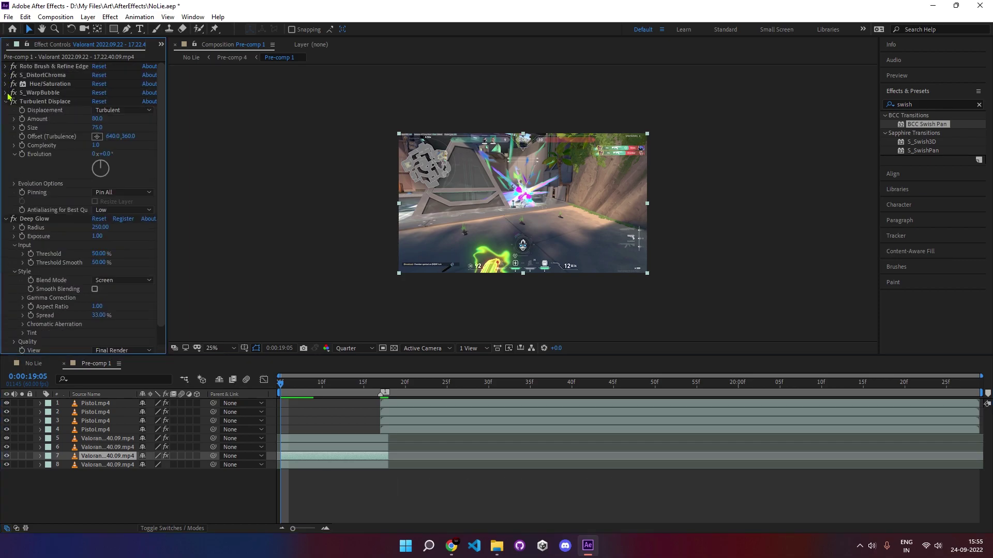
pyautogui.click(5, 101)
pyautogui.click(35, 110)
pyautogui.keyDown('shift'); pyautogui.click(42, 75); pyautogui.keyUp('shift')
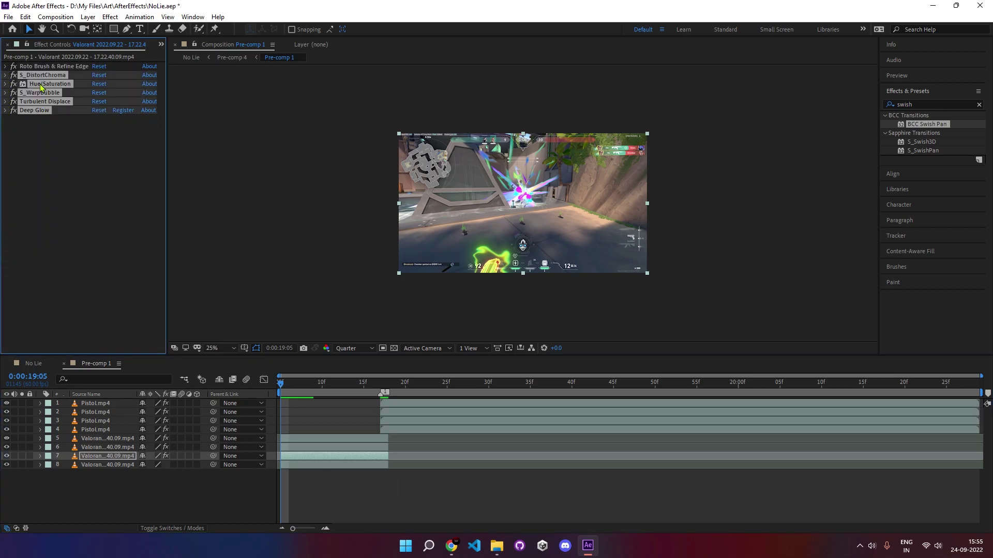
pyautogui.click(426, 421)
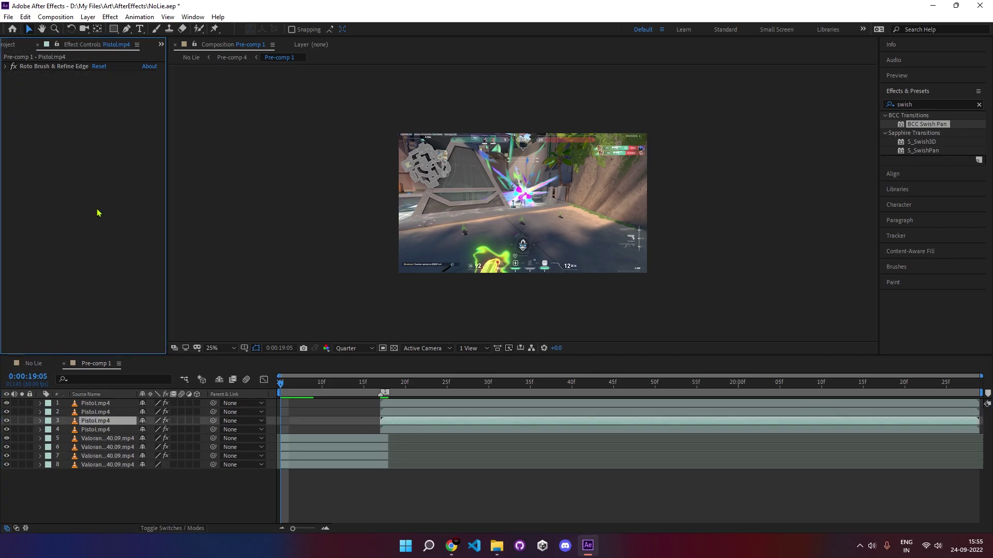
pyautogui.click(7, 75)
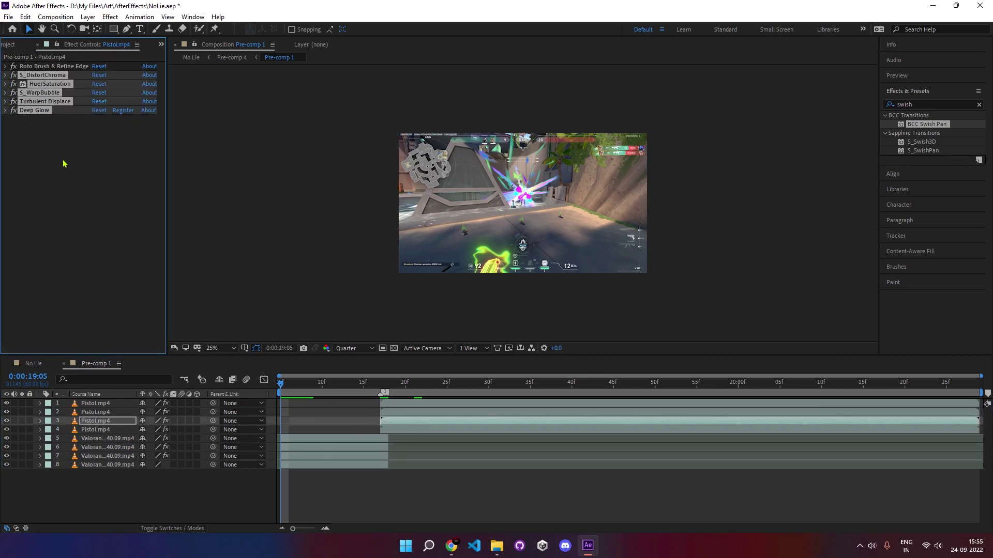
pyautogui.press('space')
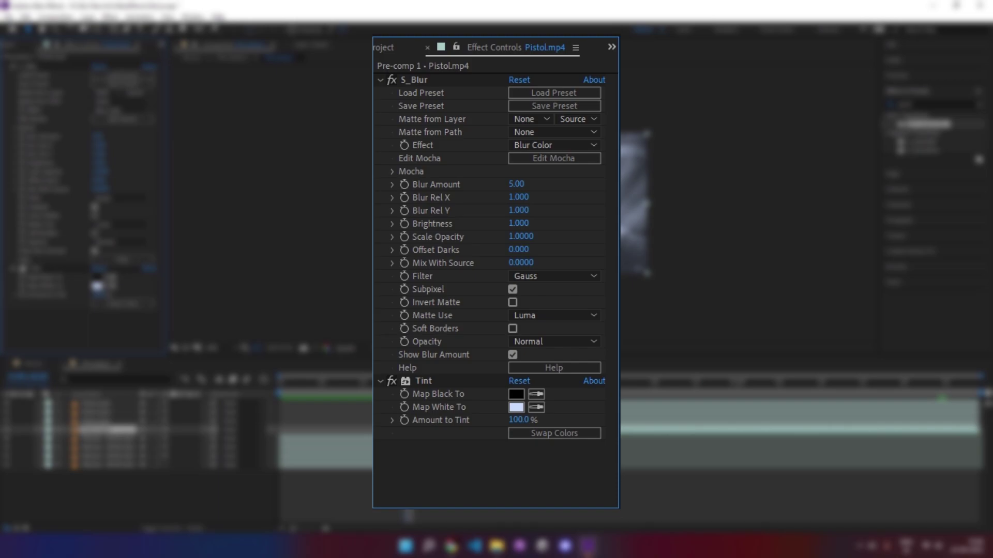
# - Change Pistol layer 4's Tint Map White To colour to a pale greyish blue
pyautogui.click(97, 287)
pyautogui.moveTo(712, 212); pyautogui.dragTo(708, 211)
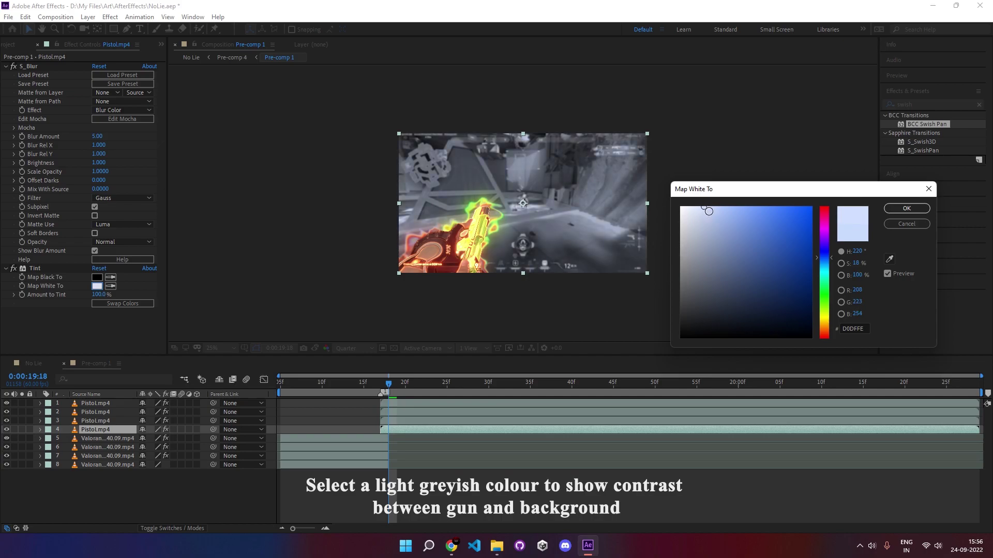
pyautogui.click(906, 209)
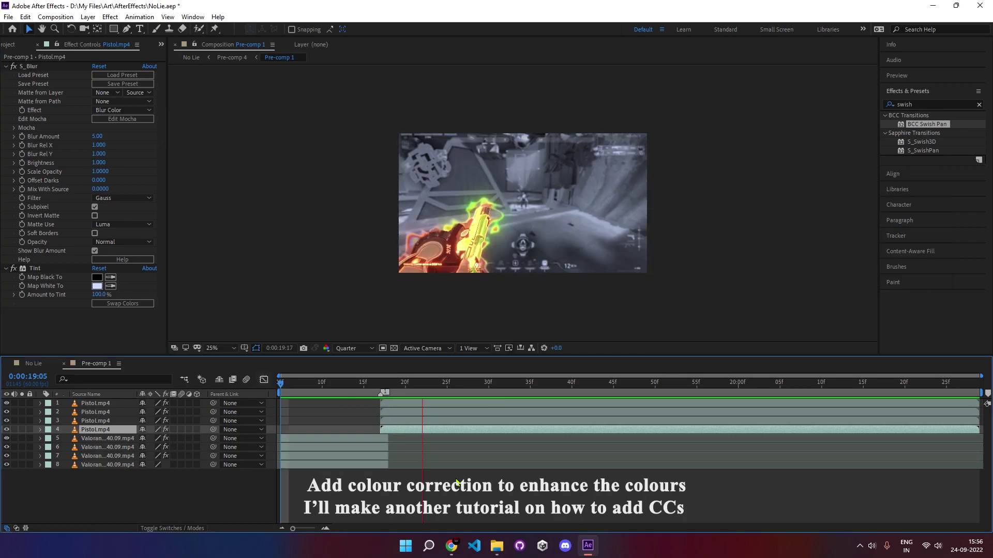